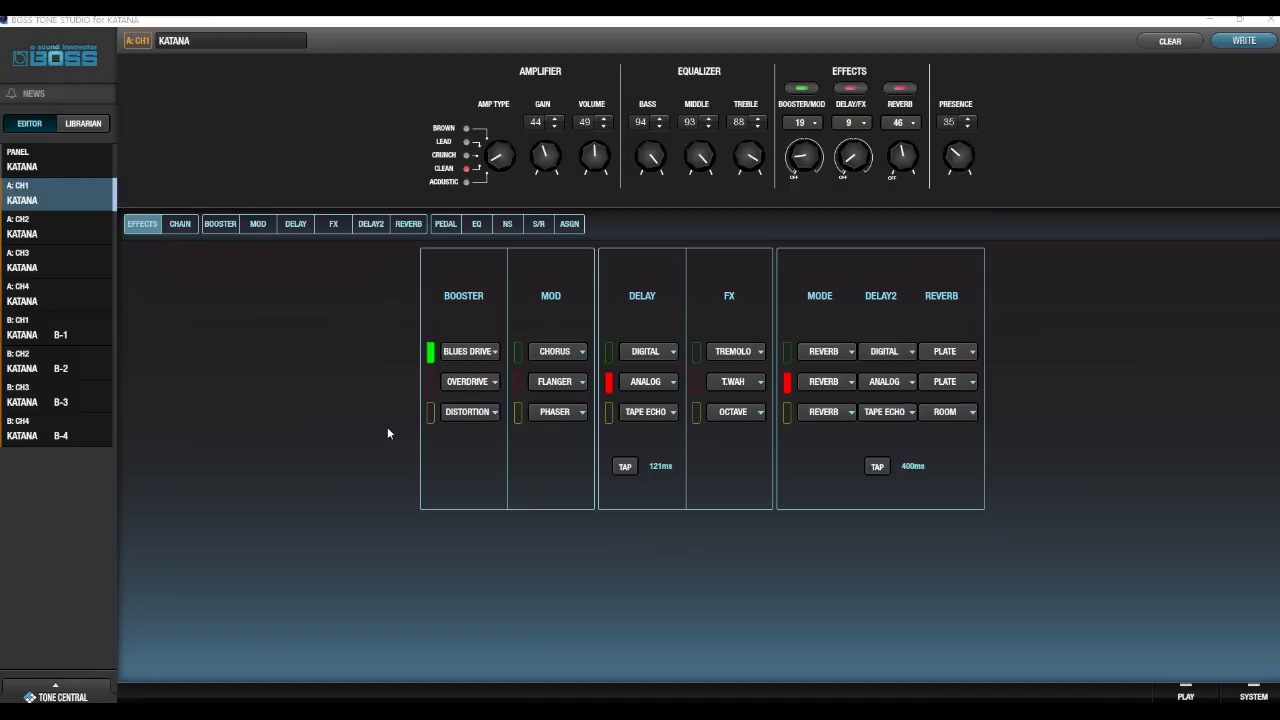
Review the Booster, Mod and Delay settings, including the list of available booster types.
{"action": "left_click", "coordinate": [222, 226]}
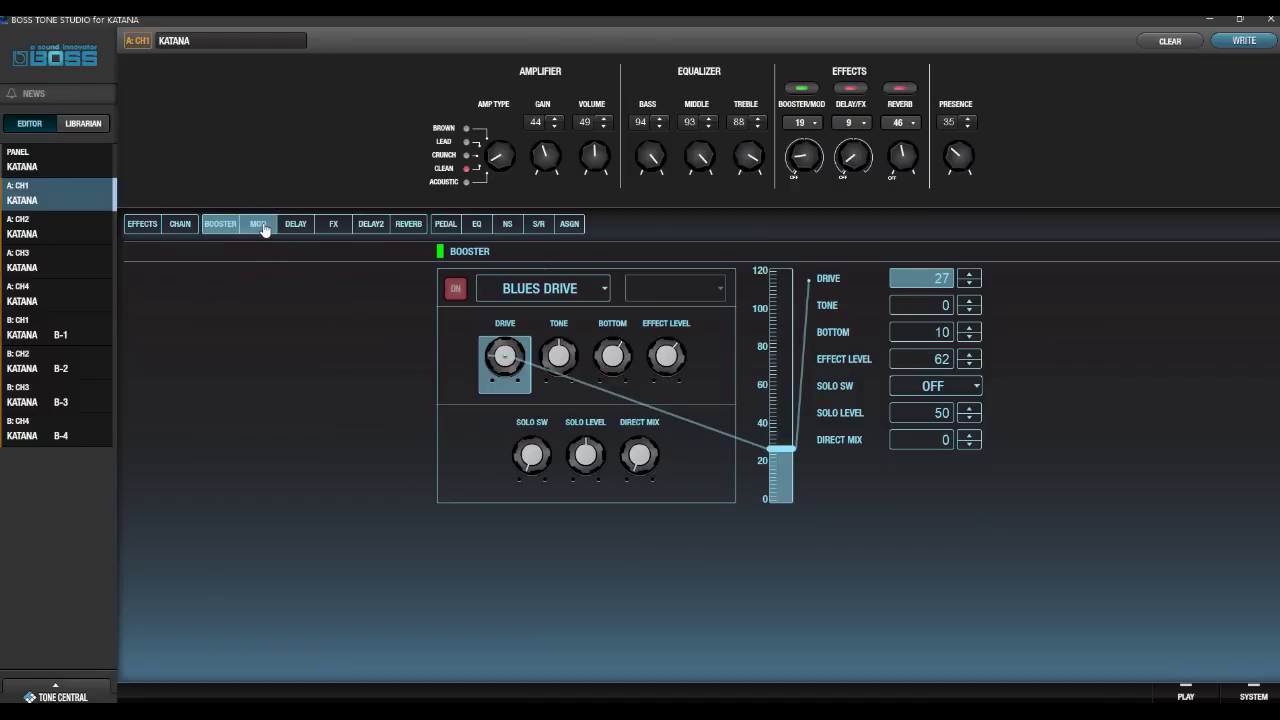
{"action": "left_click", "coordinate": [262, 227]}
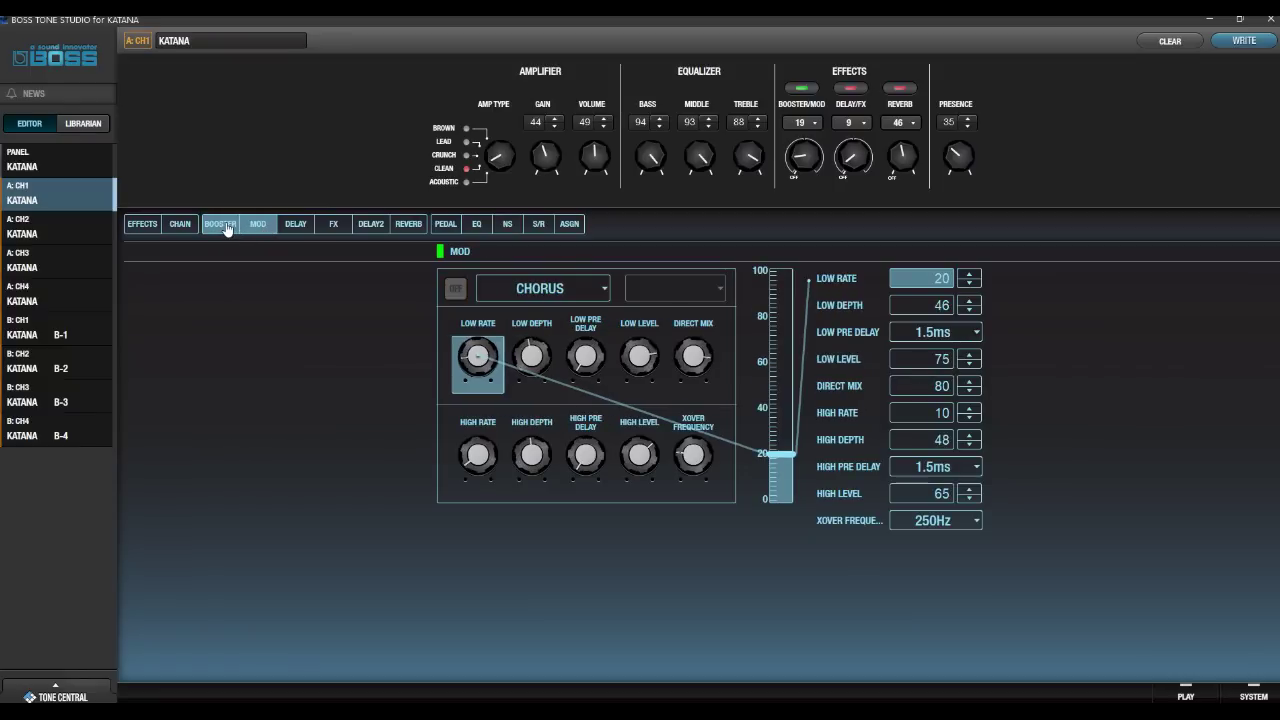
{"action": "left_click", "coordinate": [226, 227]}
{"action": "left_click", "coordinate": [603, 292]}
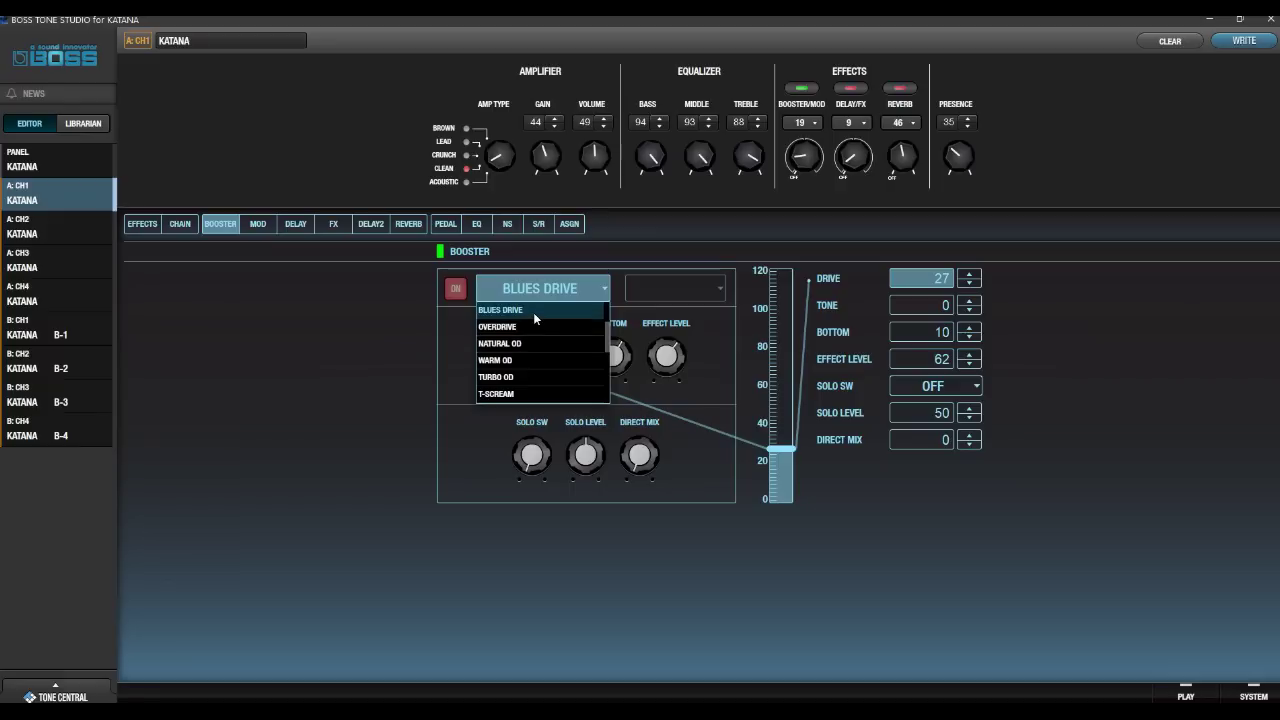
{"action": "left_click", "coordinate": [360, 320]}
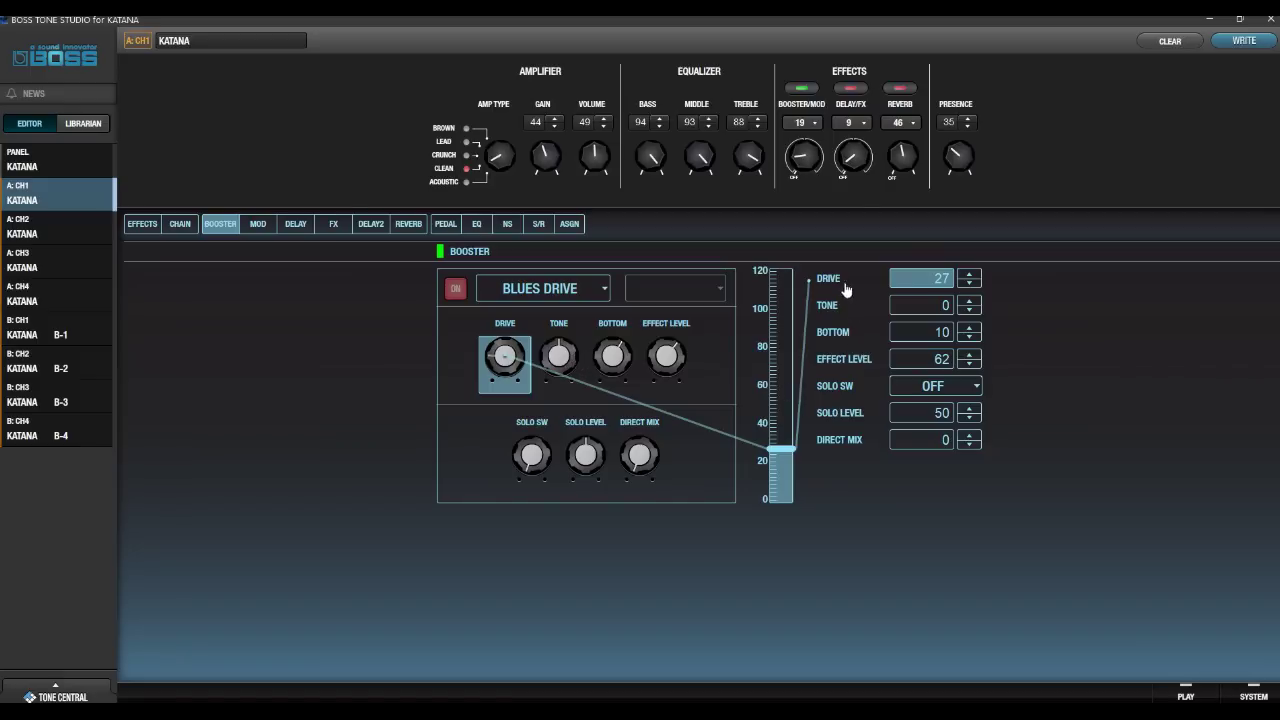
{"action": "left_click", "coordinate": [259, 226]}
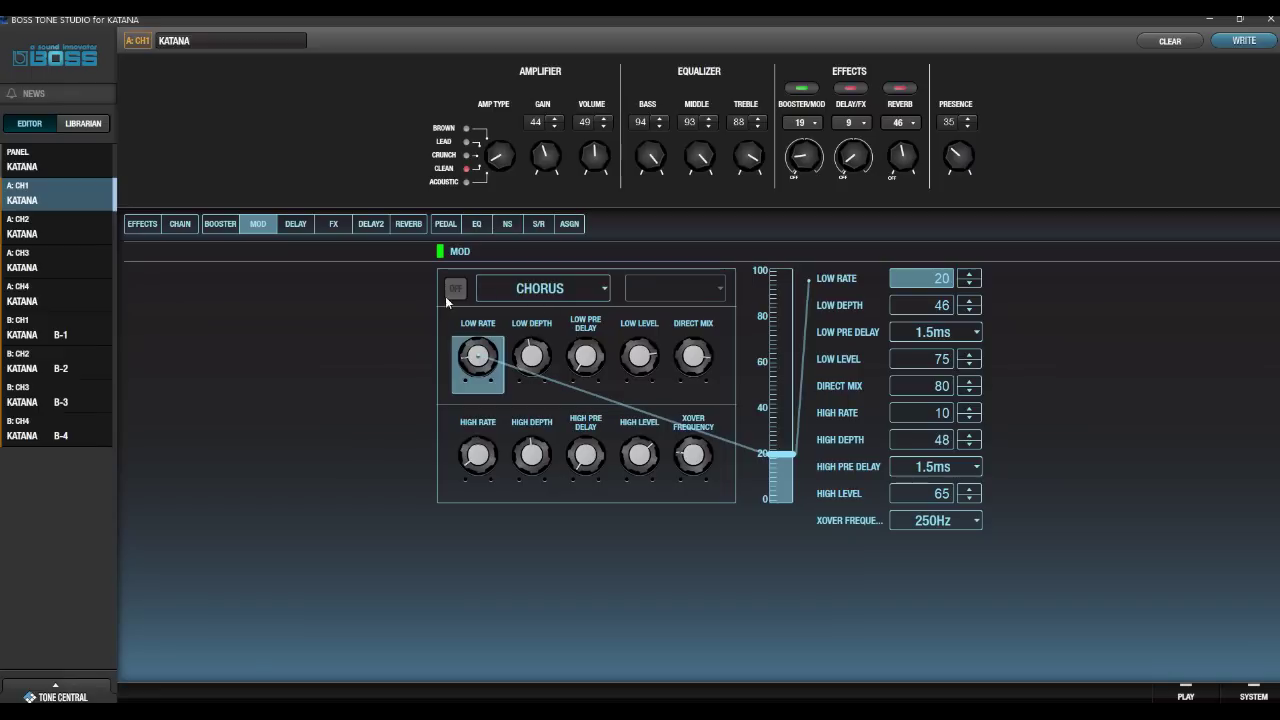
{"action": "left_click", "coordinate": [221, 225]}
{"action": "left_click", "coordinate": [295, 224]}
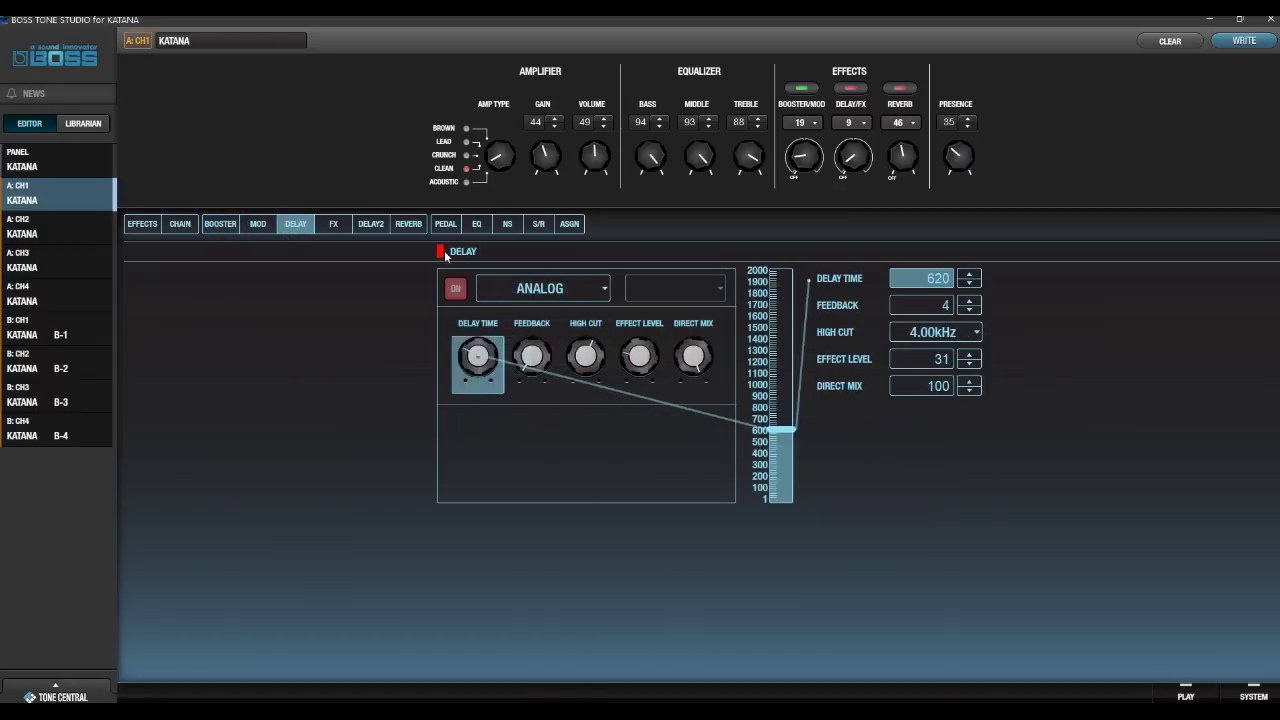
Raise the Drive of the Blues Drive booster to 107.
{"action": "left_click", "coordinate": [213, 229]}
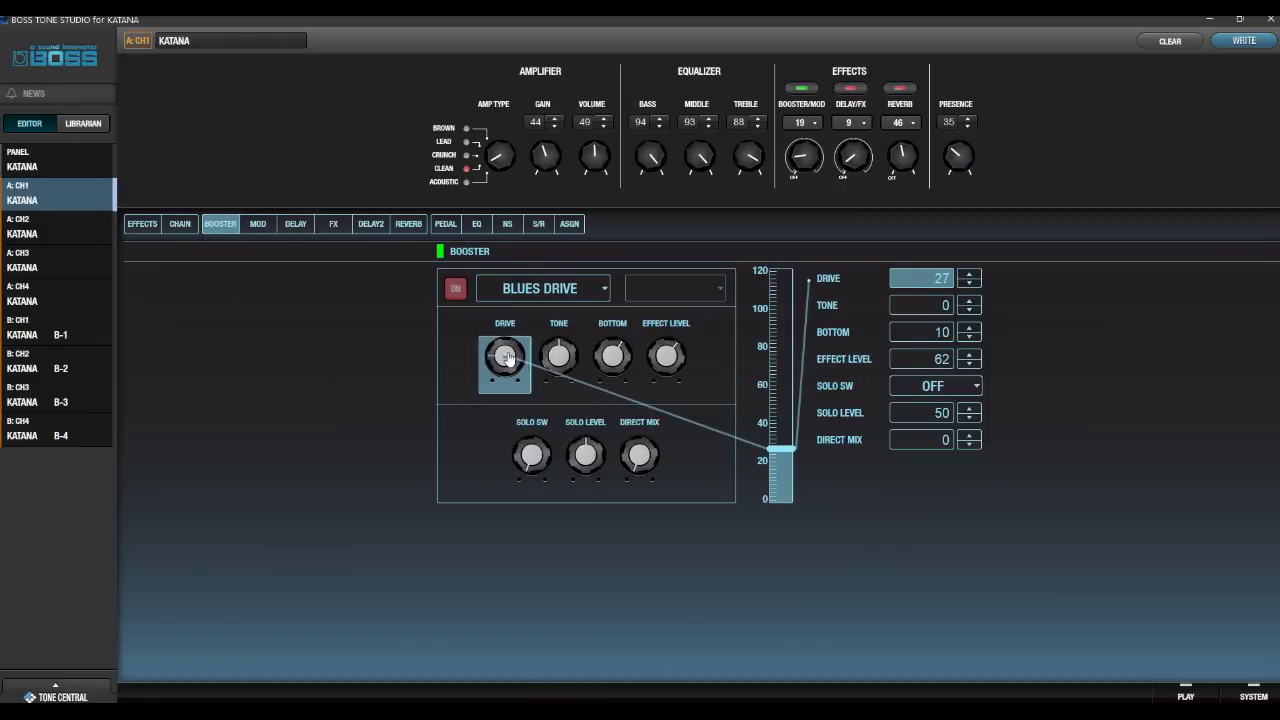
{"action": "scroll", "coordinate": [494, 335], "scroll_direction": "up", "scroll_amount": 16}
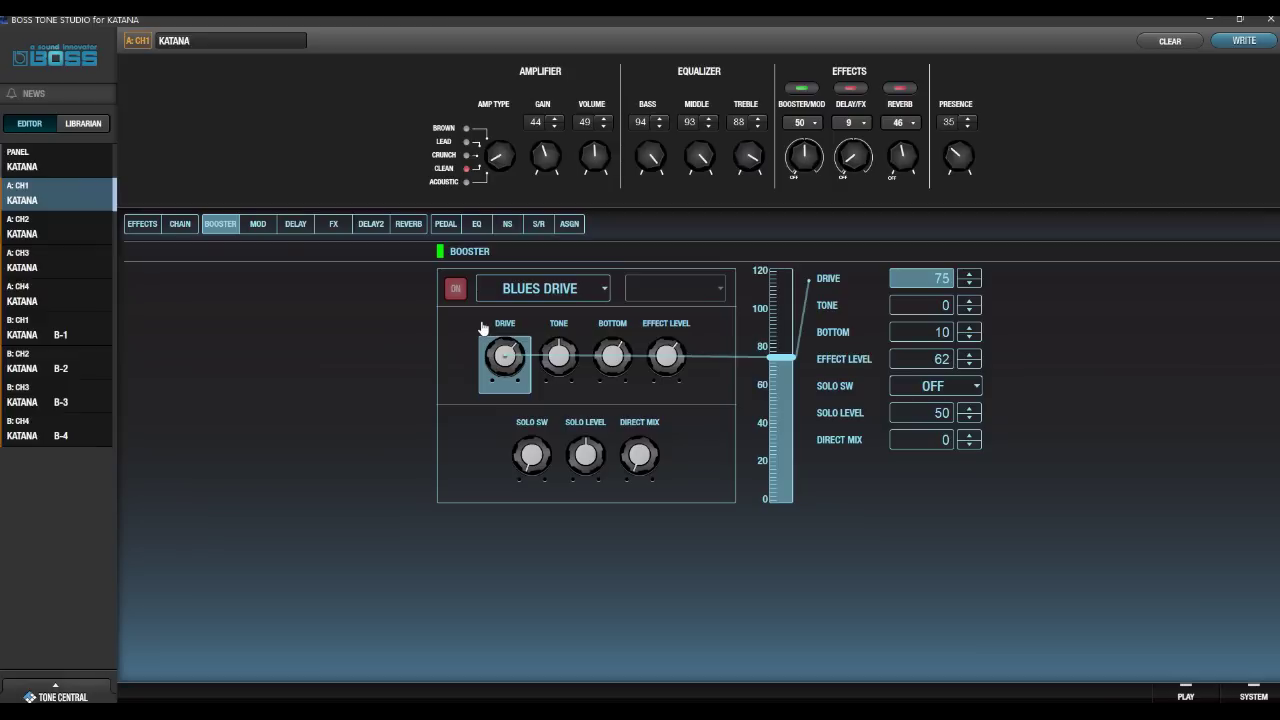
{"action": "scroll", "coordinate": [503, 343], "scroll_direction": "up", "scroll_amount": 20}
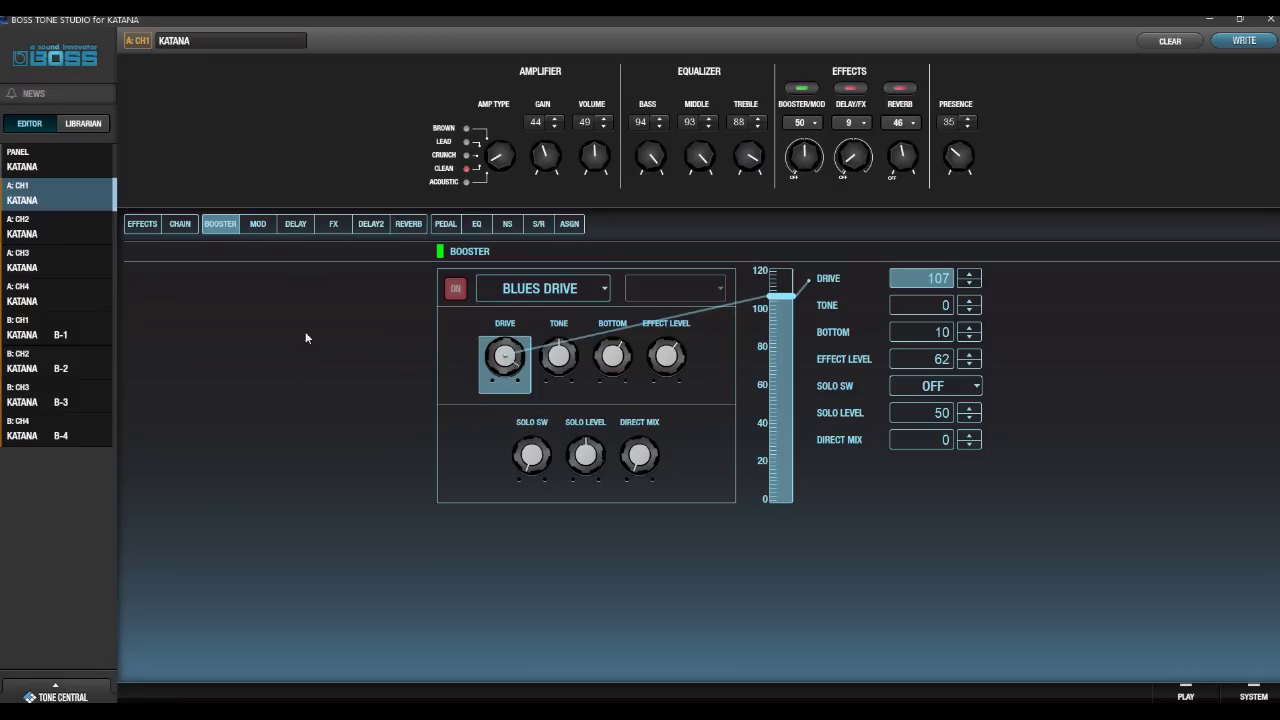
Set the analog delay's effect level to 59, check its High Cut options, and bring the effect level down to 0.
{"action": "left_click", "coordinate": [296, 224]}
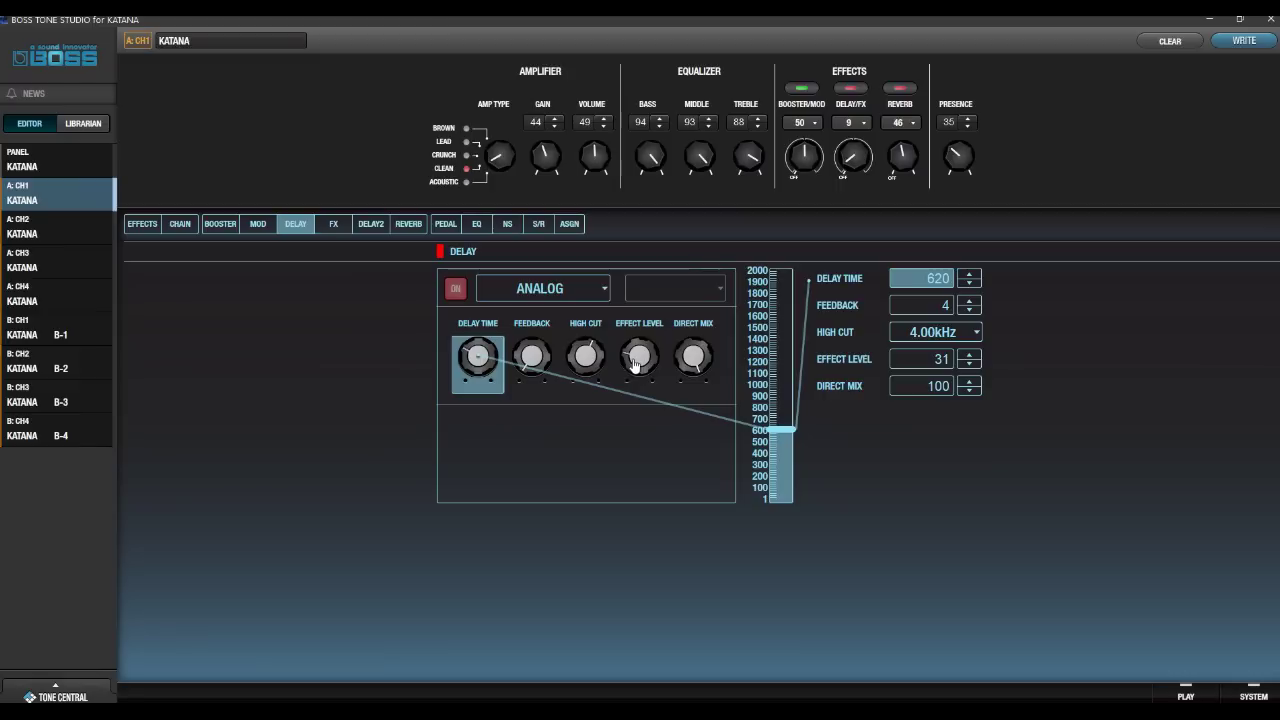
{"action": "left_click_drag", "start_coordinate": [638, 365], "coordinate": [643, 347]}
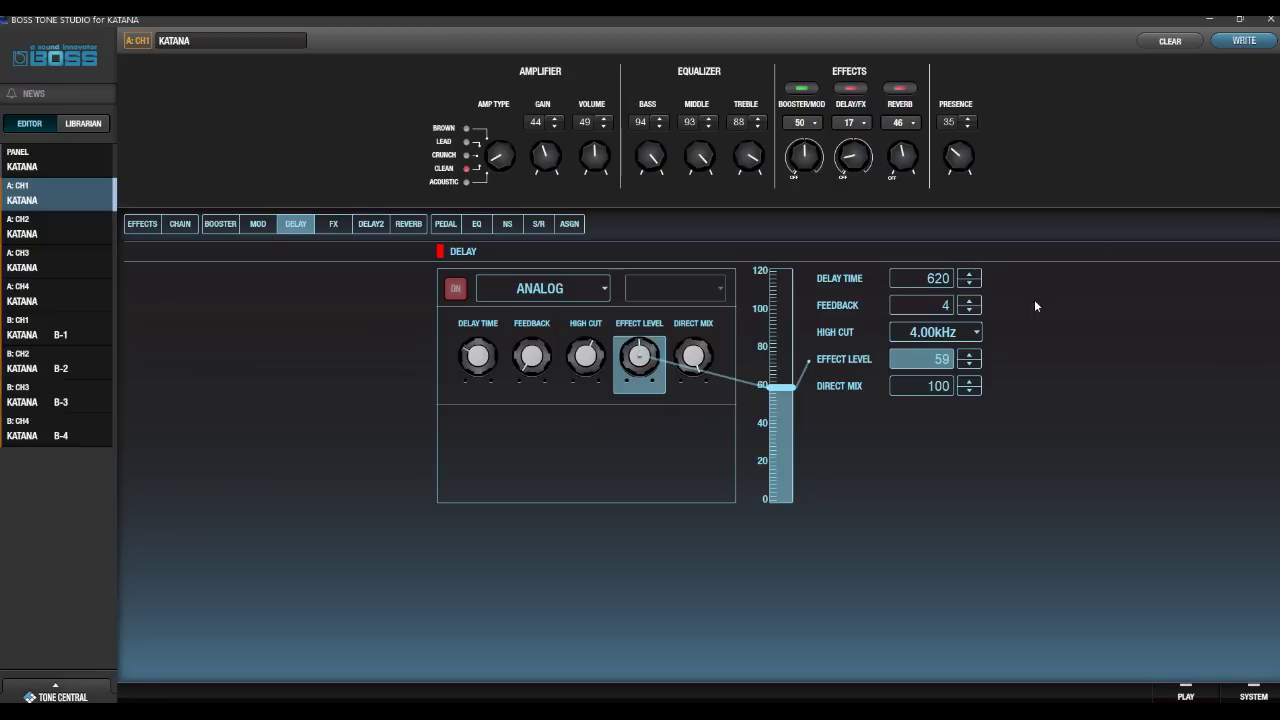
{"action": "left_click", "coordinate": [978, 333]}
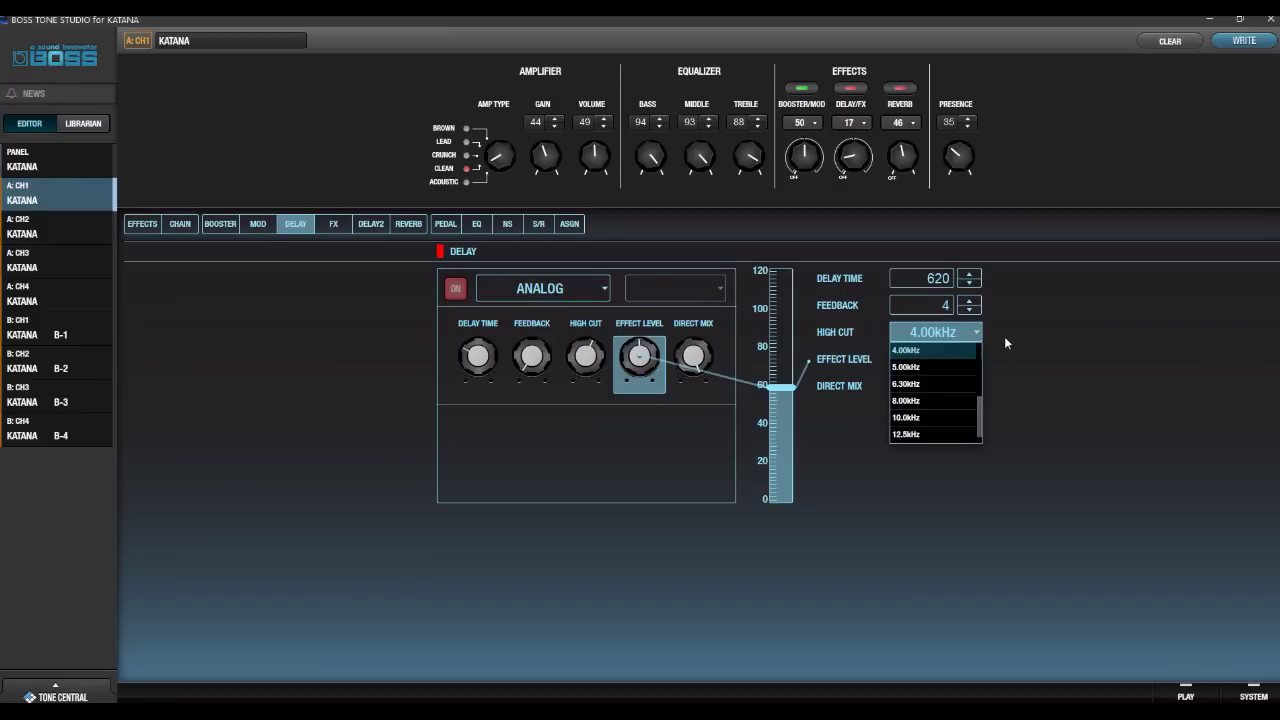
{"action": "left_click", "coordinate": [952, 355]}
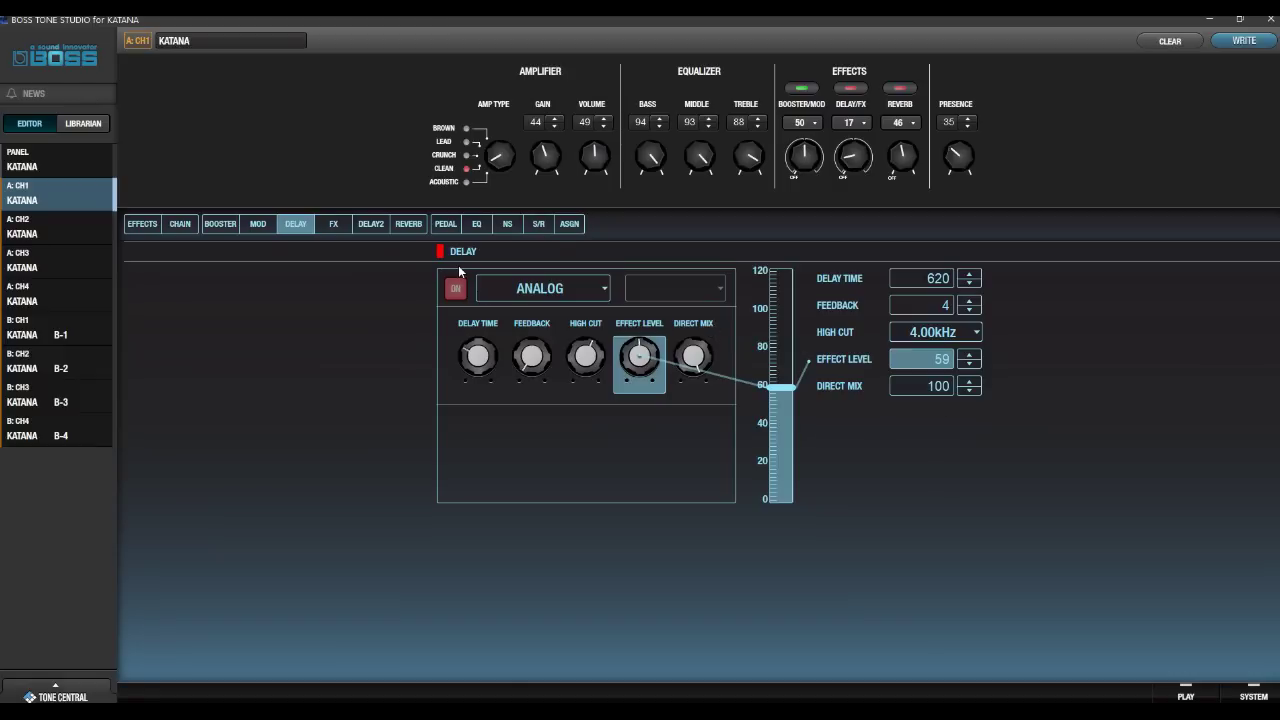
{"action": "left_click", "coordinate": [477, 356]}
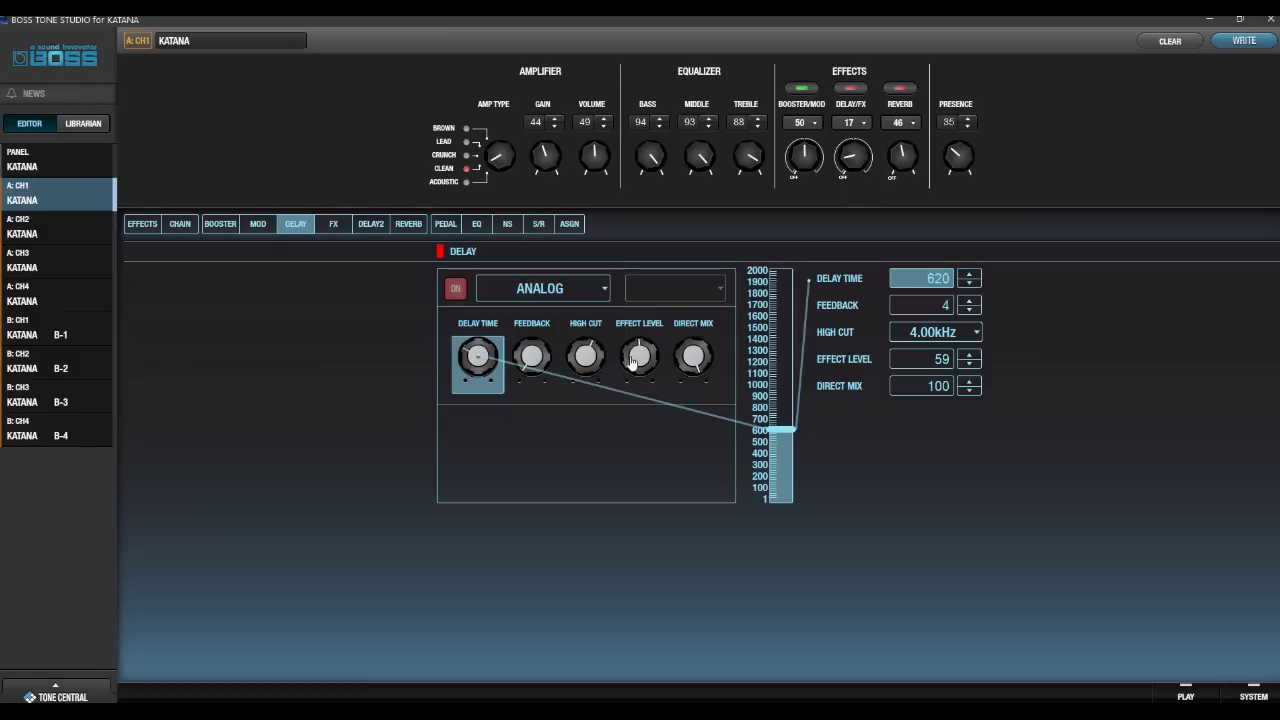
{"action": "left_click_drag", "start_coordinate": [643, 356], "coordinate": [651, 417]}
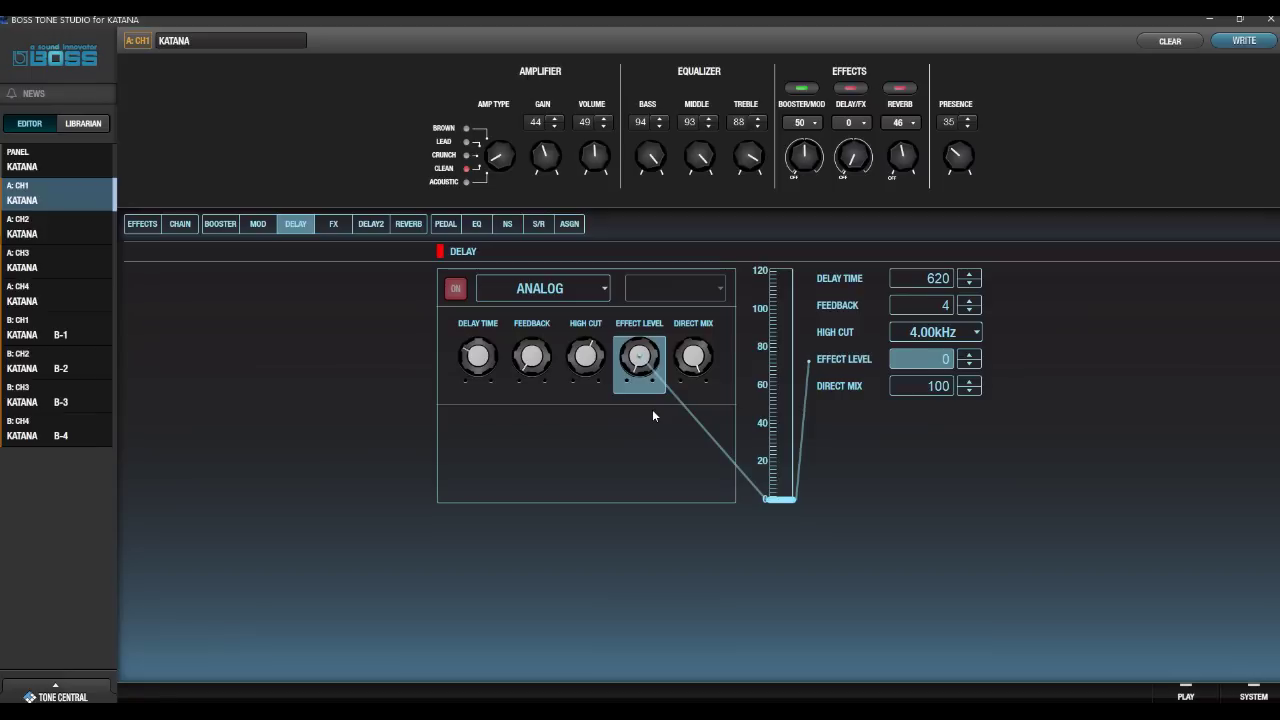
Set the plate reverb's reverb time to 5.1 s and its effect level to 79.
{"action": "left_click", "coordinate": [420, 230]}
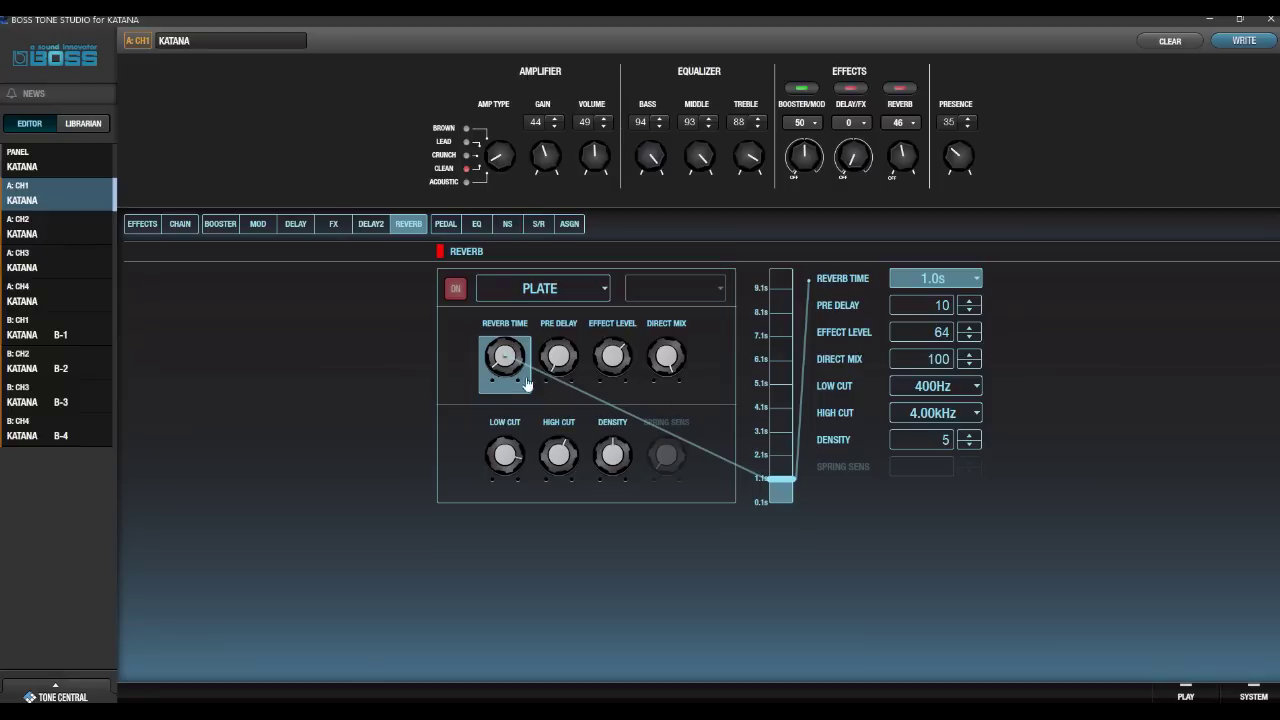
{"action": "left_click_drag", "start_coordinate": [507, 364], "coordinate": [505, 343]}
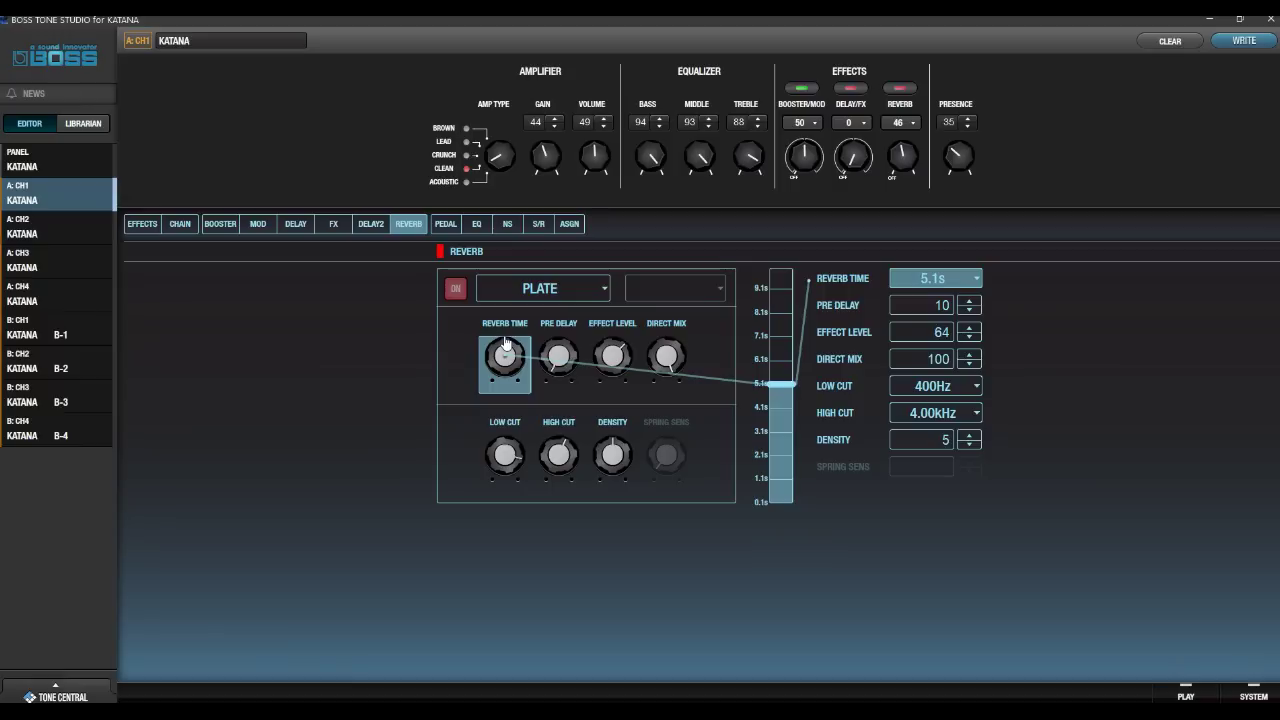
{"action": "left_click_drag", "start_coordinate": [610, 360], "coordinate": [609, 355]}
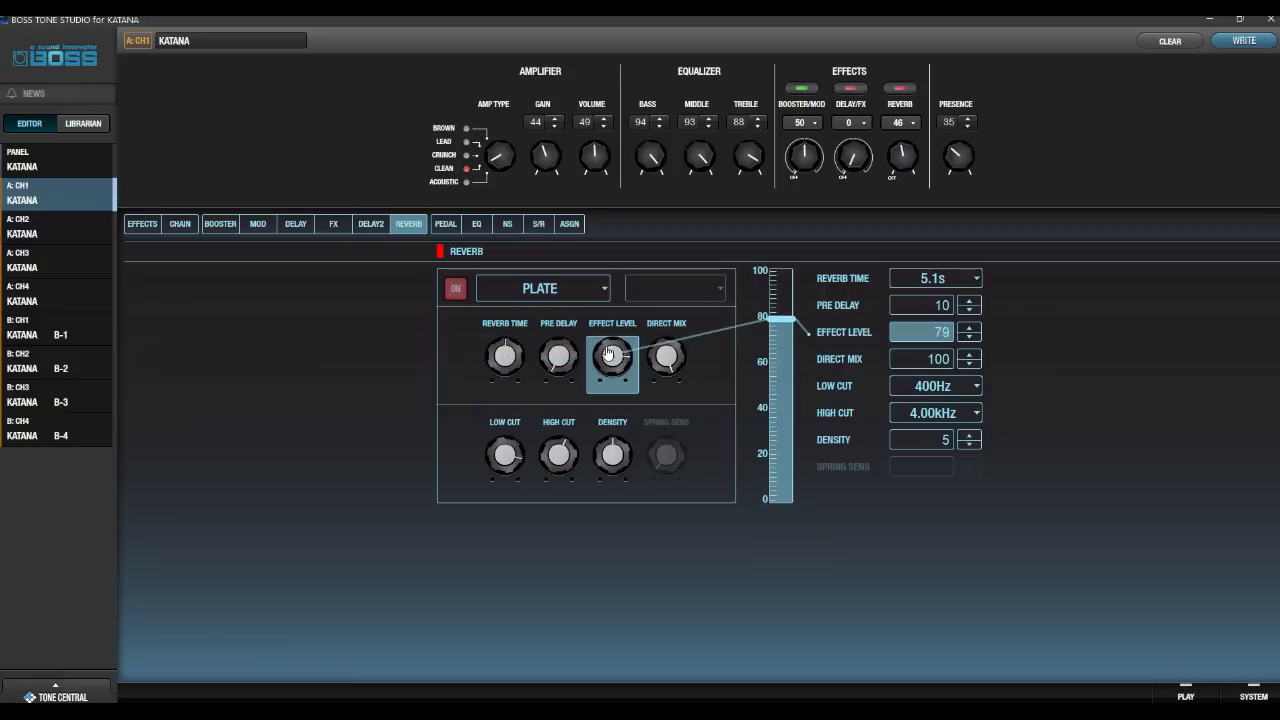
Set the plate reverb's High Cut to 2.50 kHz and Low Cut to 500 Hz, and check the reverb time options.
{"action": "left_click_drag", "start_coordinate": [557, 465], "coordinate": [505, 451]}
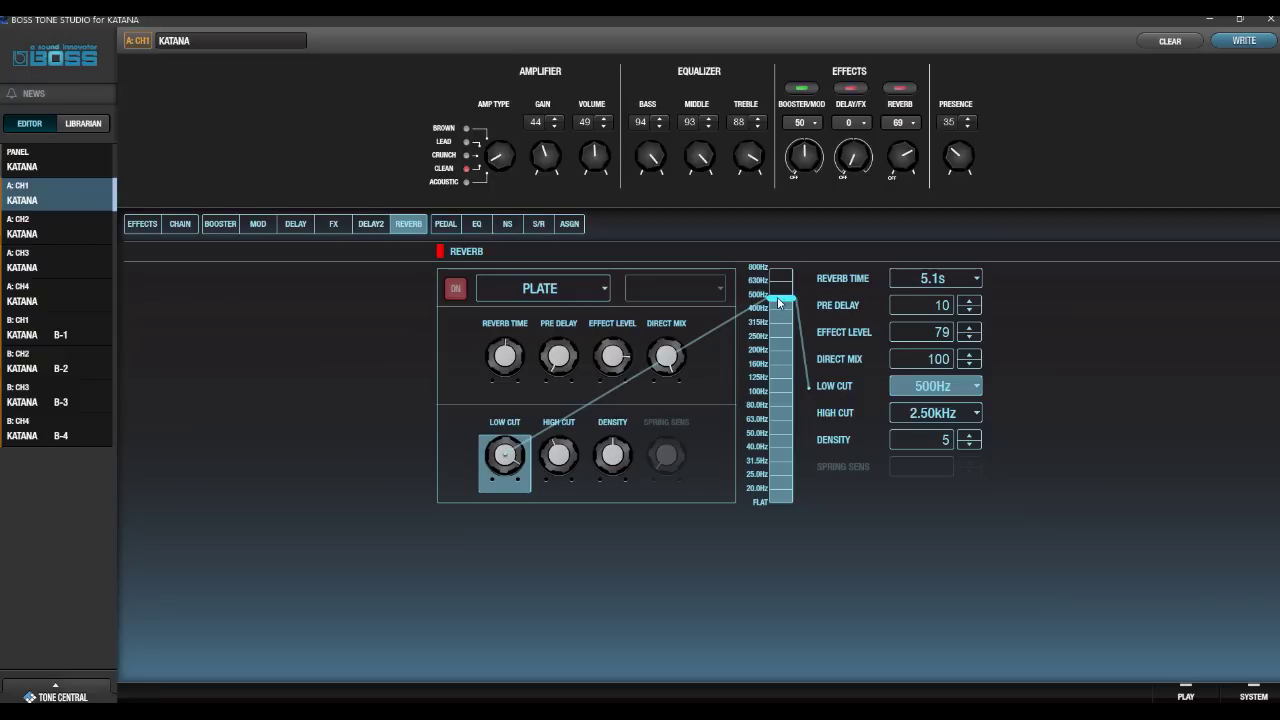
{"action": "left_click_drag", "start_coordinate": [782, 304], "coordinate": [780, 300]}
{"action": "left_click", "coordinate": [975, 281]}
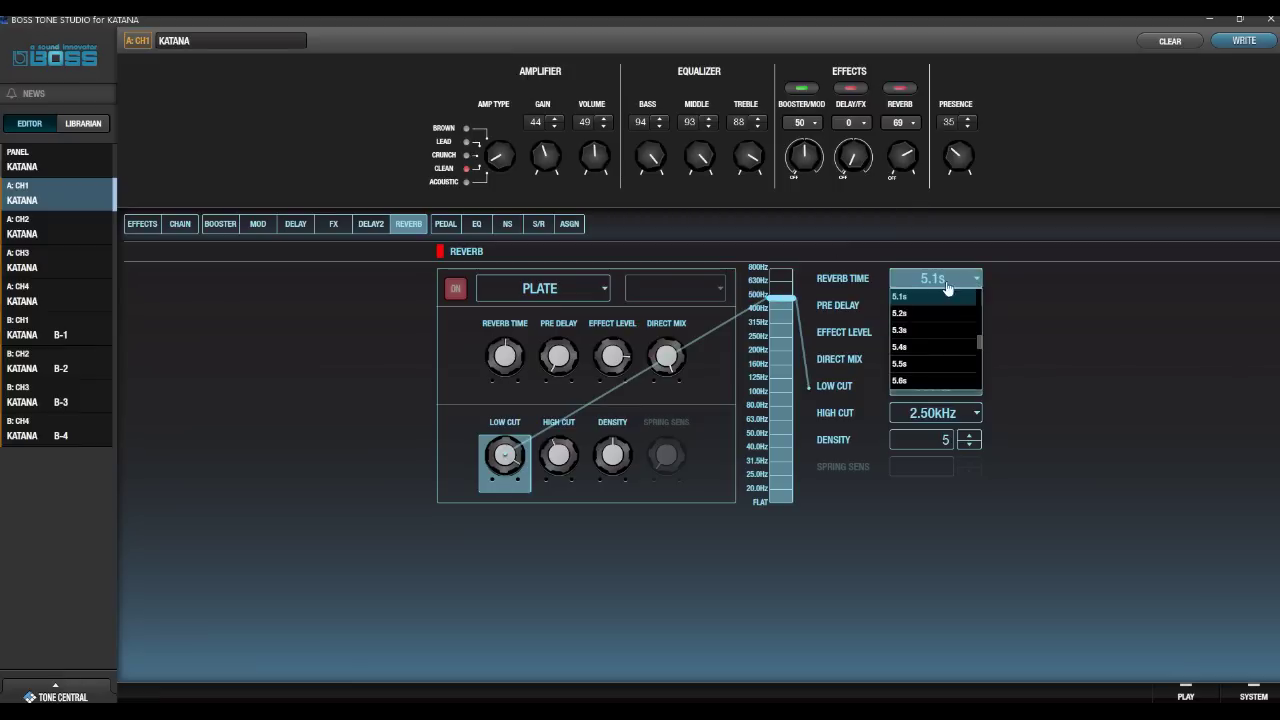
{"action": "left_click", "coordinate": [574, 620]}
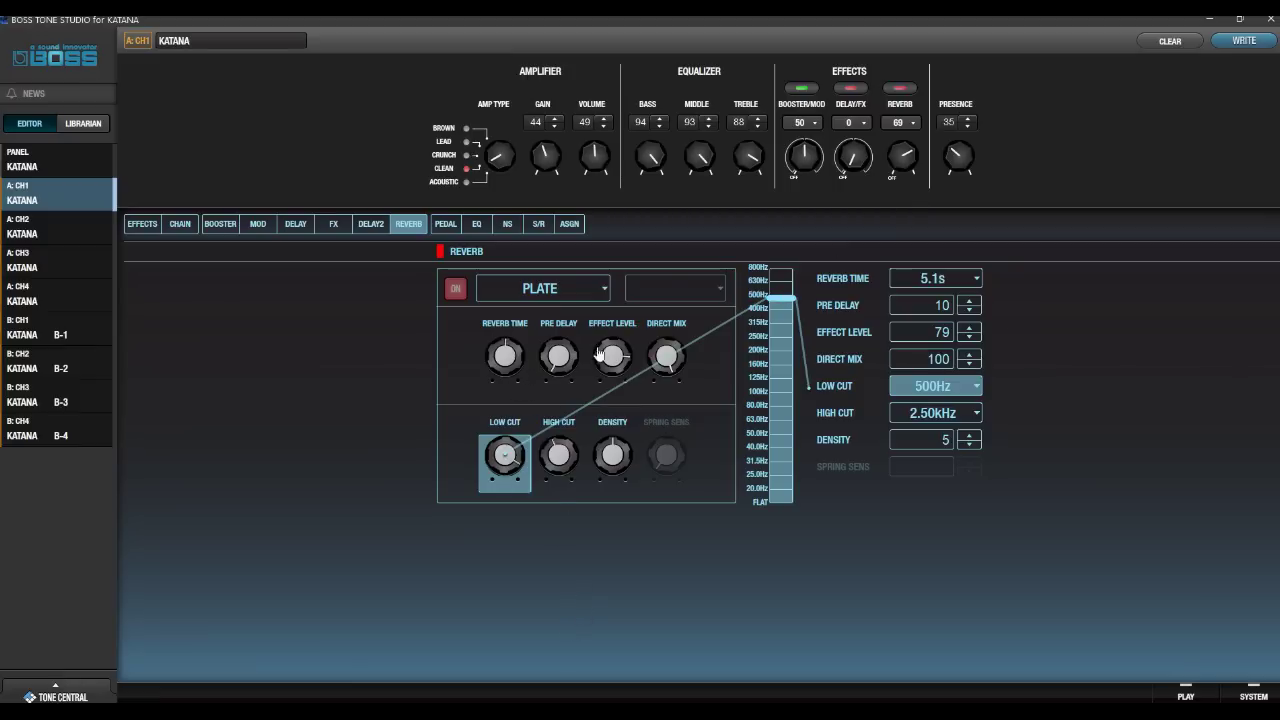
Try the plate reverb's pre delay at 308 and settle it at 46.
{"action": "scroll", "coordinate": [563, 366], "scroll_direction": "up", "scroll_amount": 4}
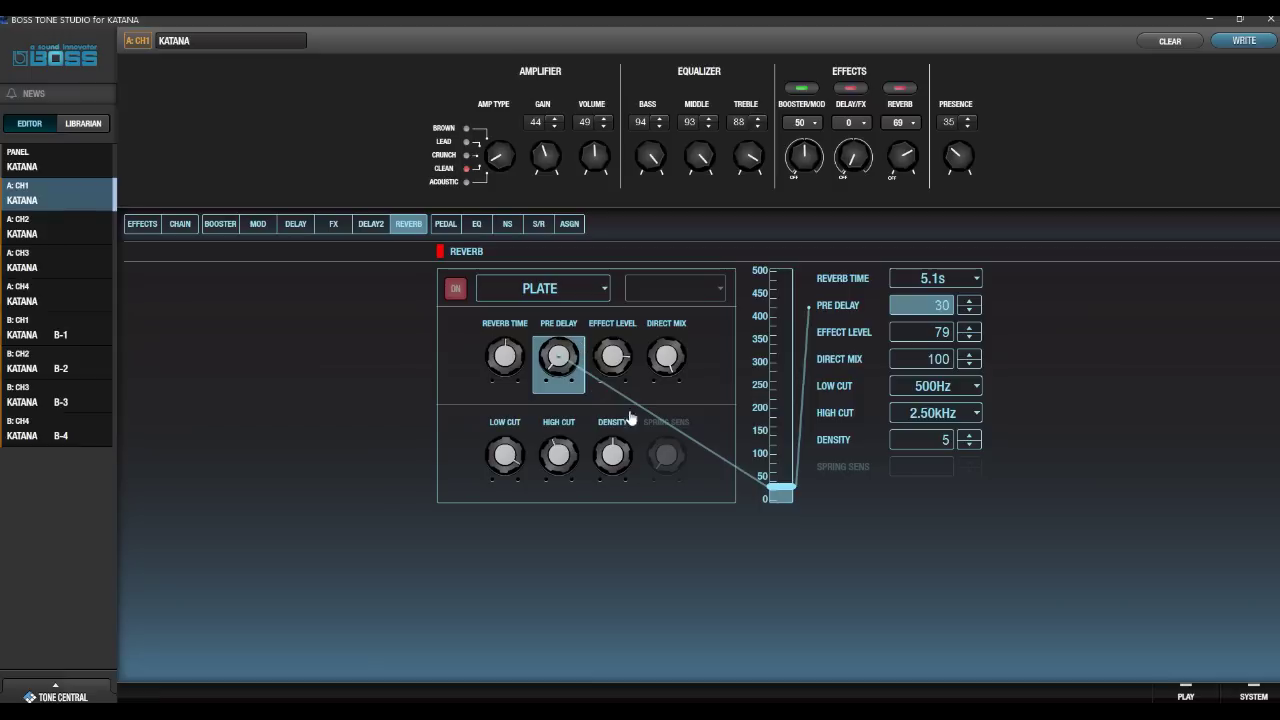
{"action": "left_click_drag", "start_coordinate": [767, 499], "coordinate": [773, 487]}
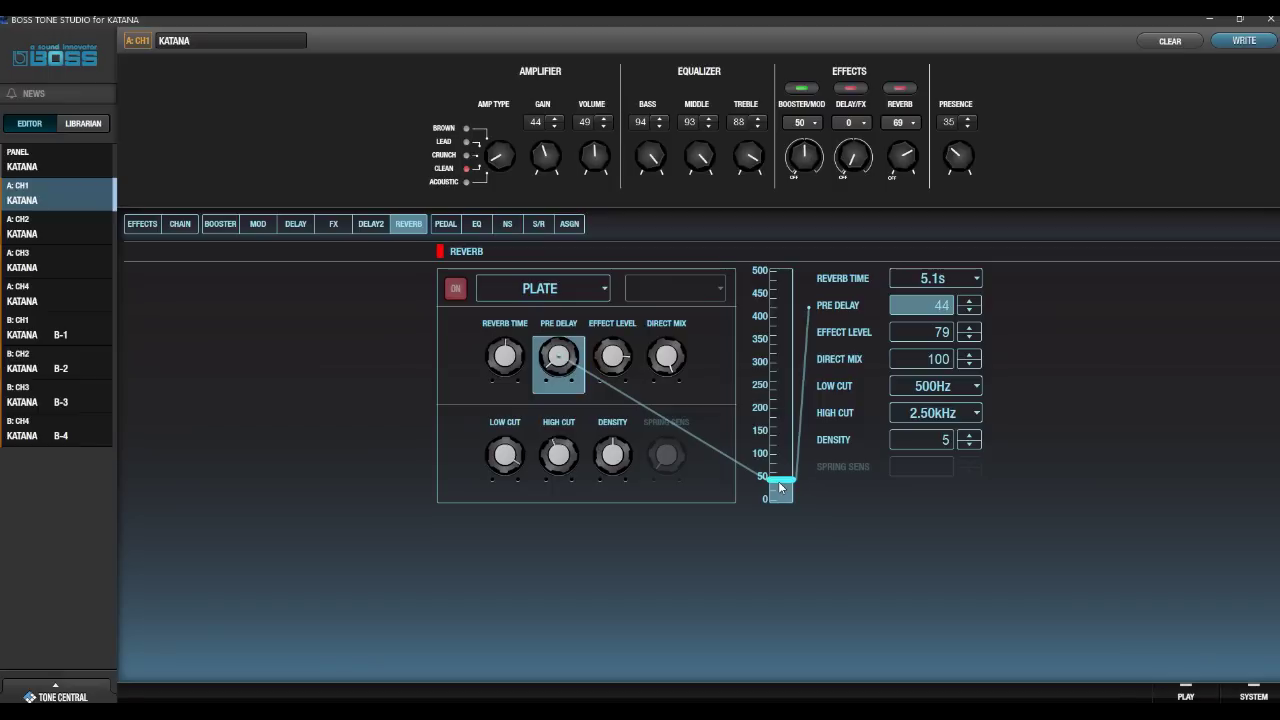
{"action": "left_click_drag", "start_coordinate": [780, 487], "coordinate": [776, 362]}
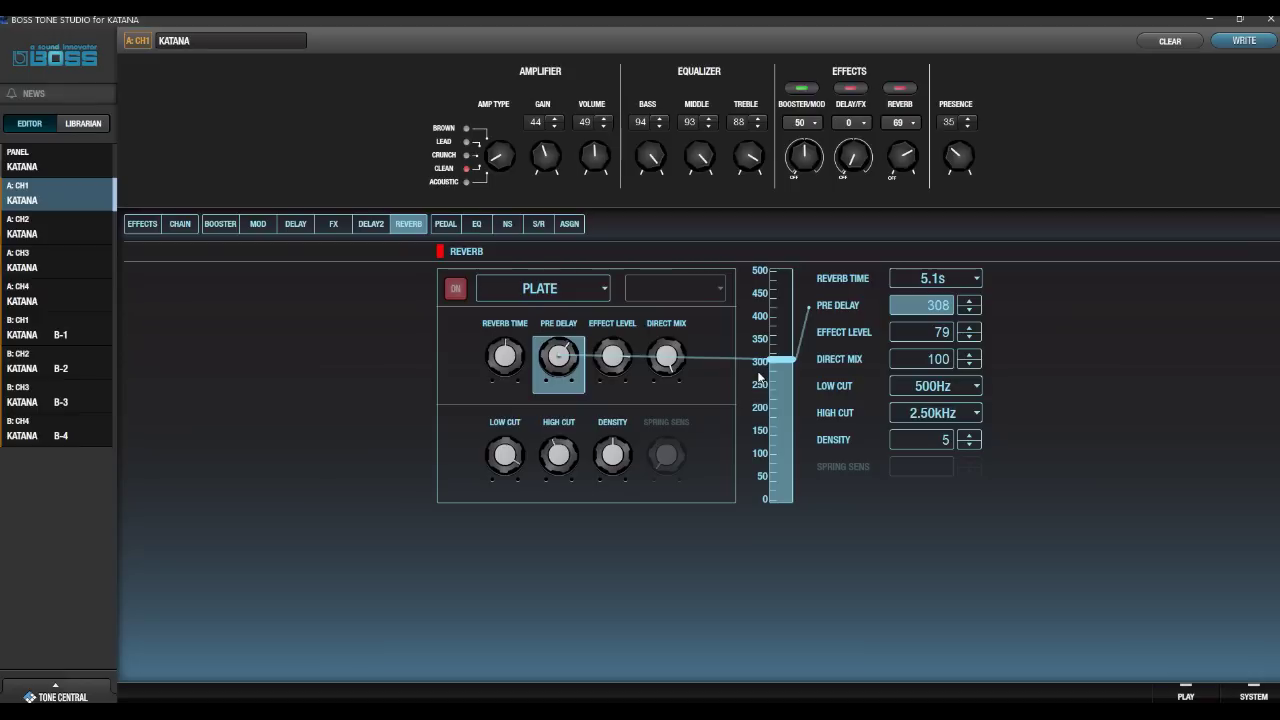
{"action": "left_click_drag", "start_coordinate": [781, 366], "coordinate": [772, 484]}
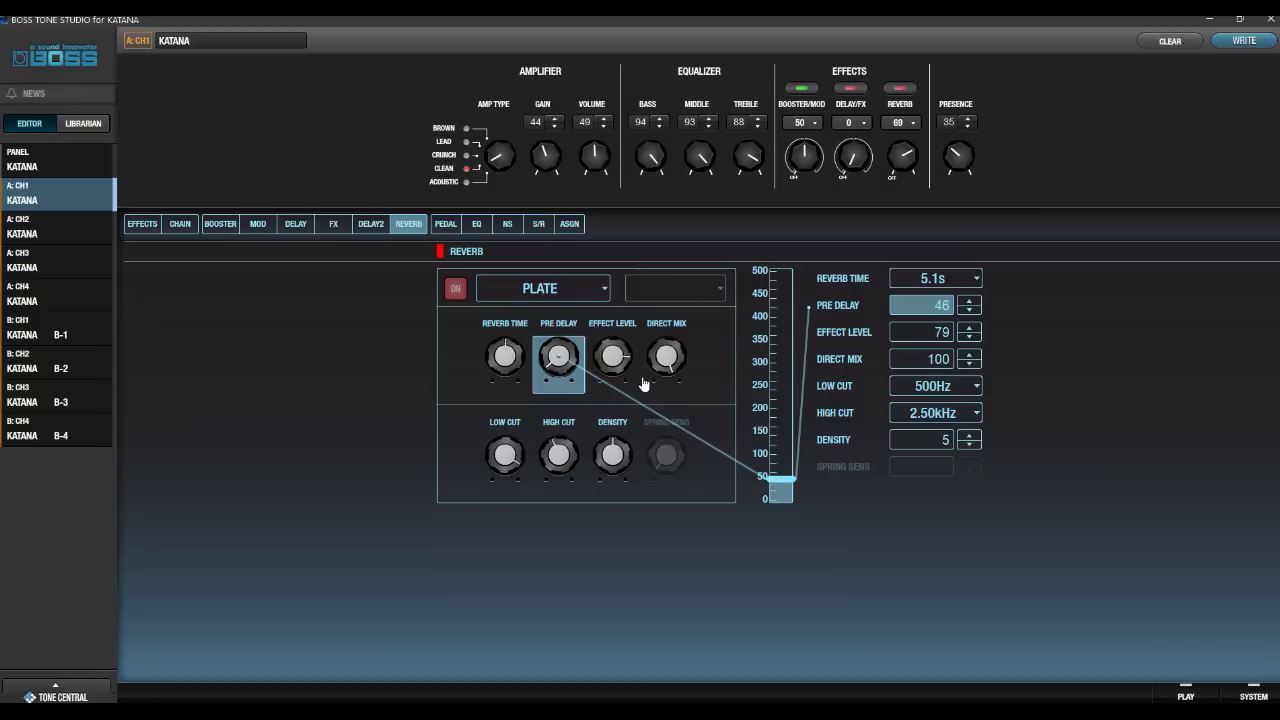
Shorten the plate reverb's time to 2.3 s, try its effect level at 57, and reduce that level to 0.
{"action": "left_click_drag", "start_coordinate": [617, 362], "coordinate": [620, 390]}
{"action": "left_click_drag", "start_coordinate": [506, 370], "coordinate": [510, 388]}
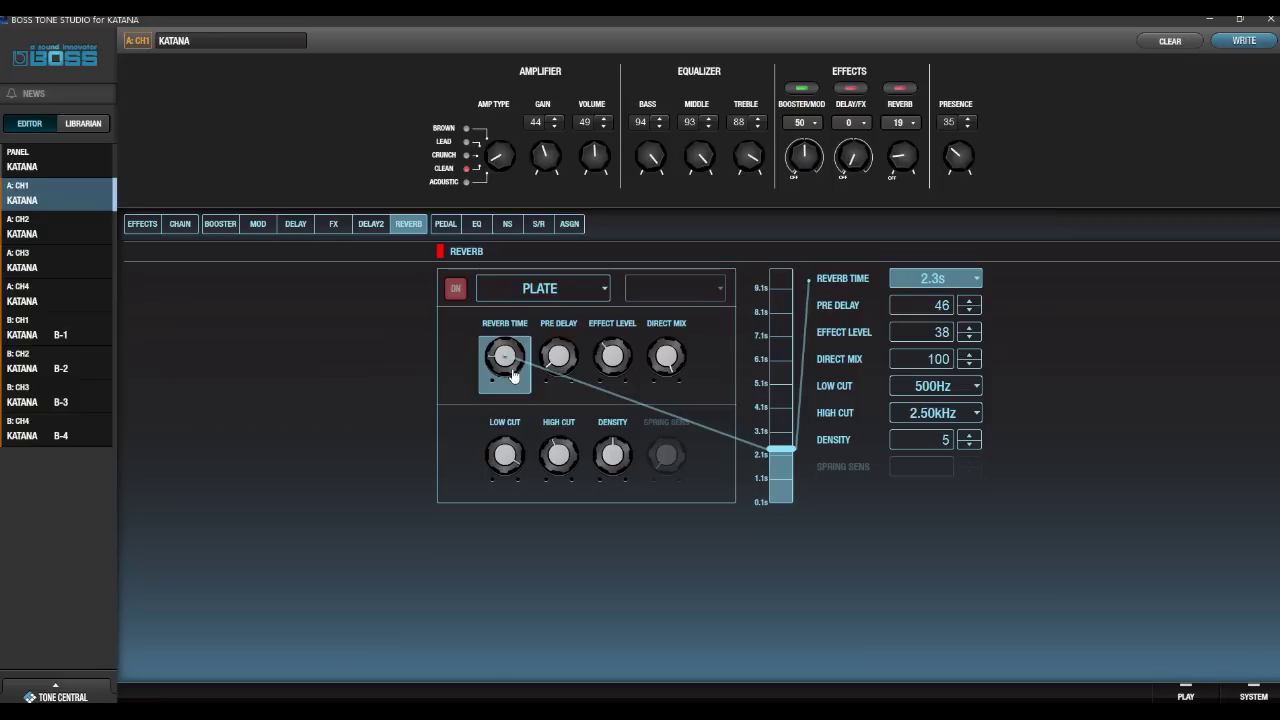
{"action": "left_click_drag", "start_coordinate": [612, 369], "coordinate": [601, 354]}
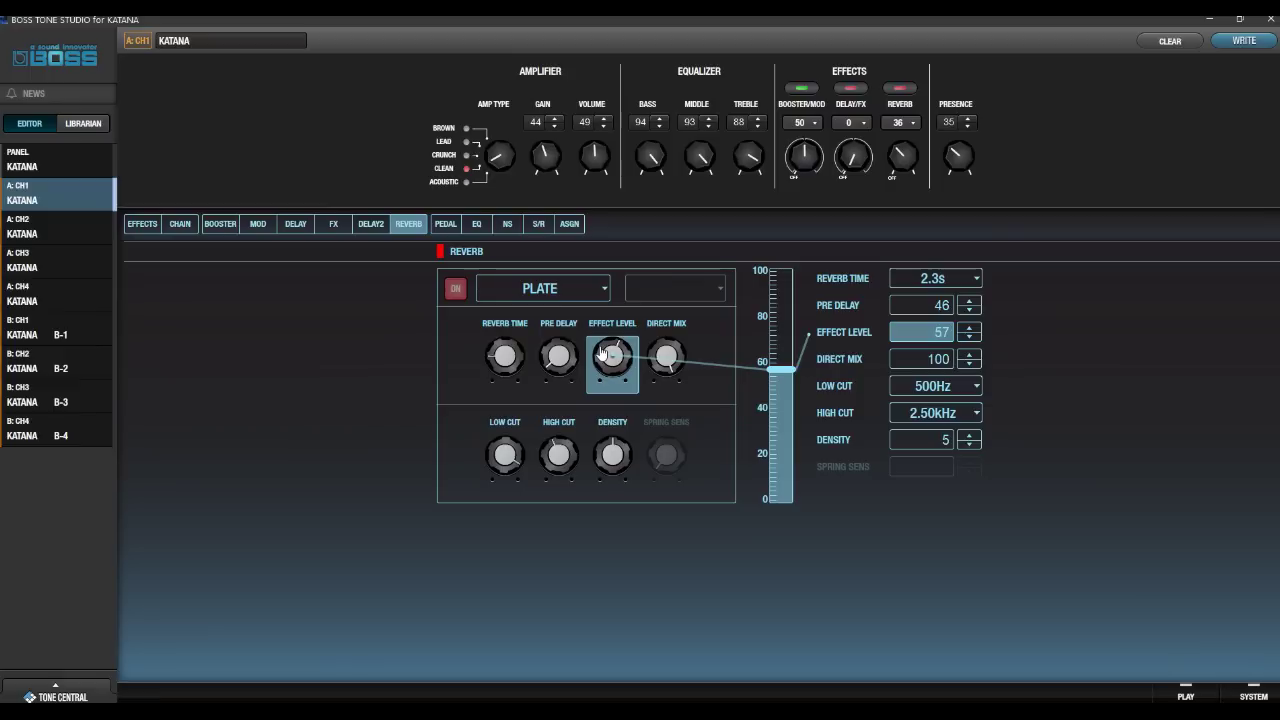
{"action": "left_click", "coordinate": [557, 372]}
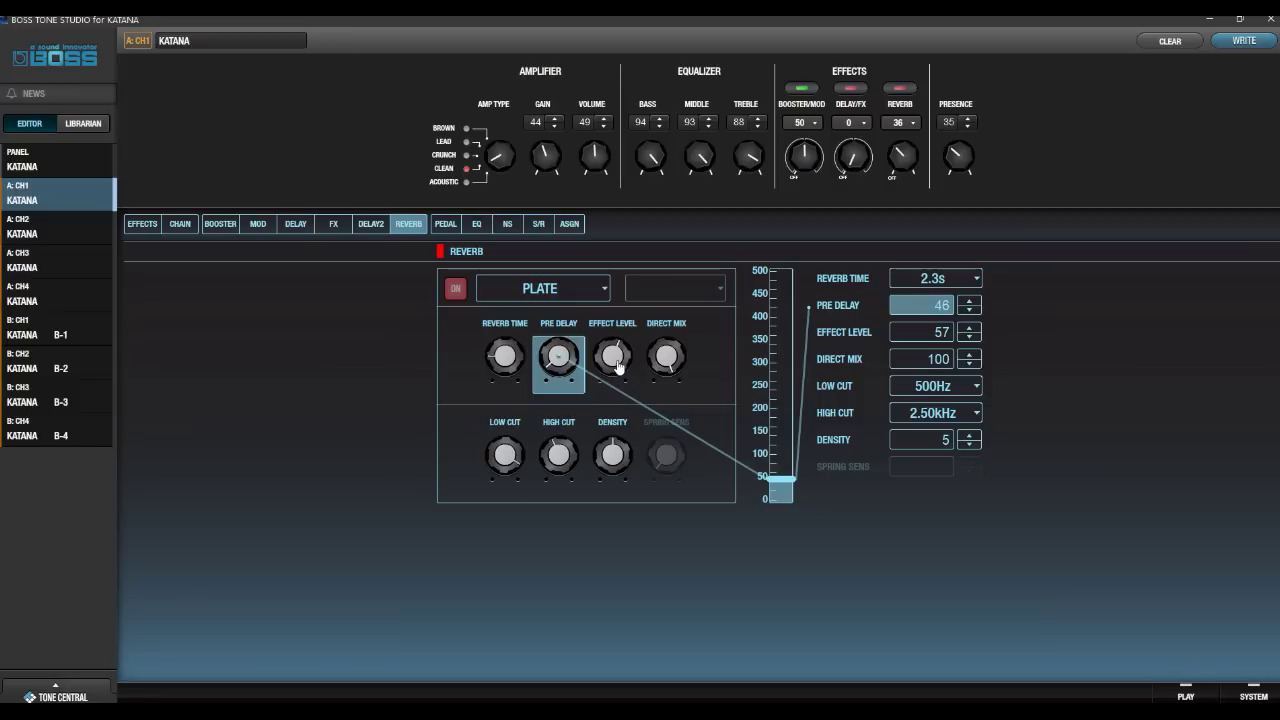
{"action": "left_click_drag", "start_coordinate": [618, 360], "coordinate": [622, 428]}
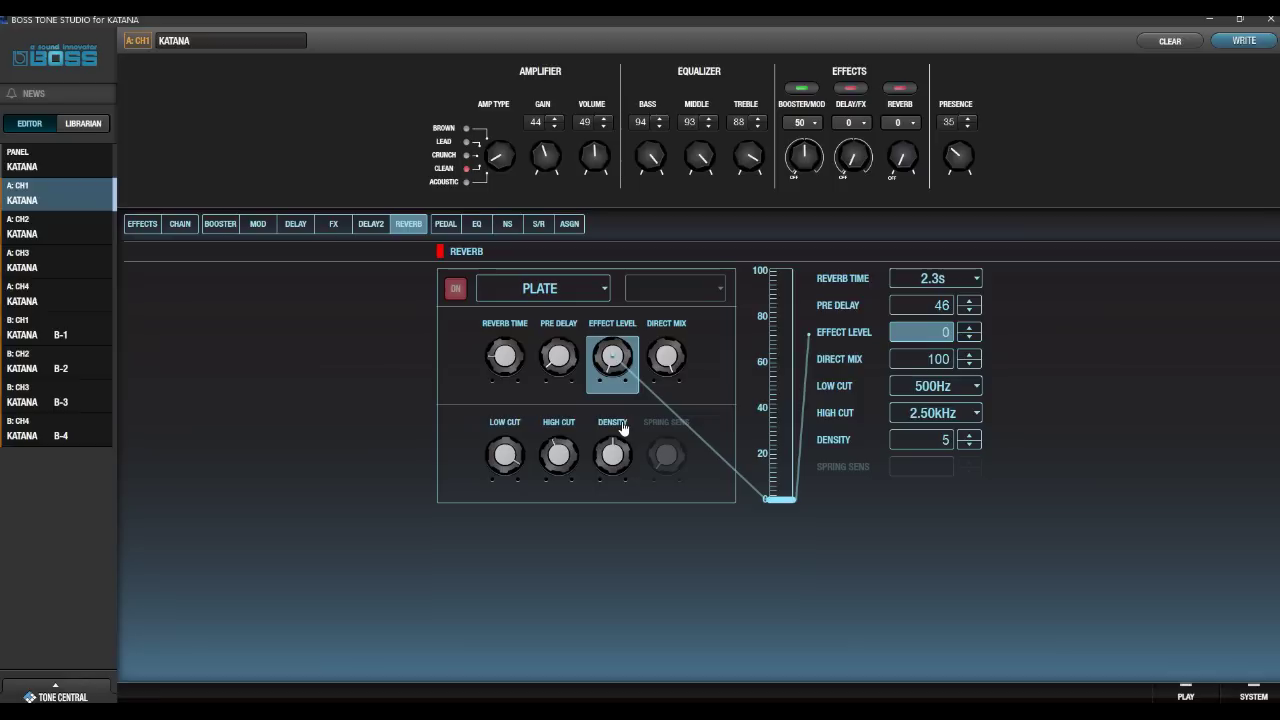
Set the Blues Drive booster's Drive to 0 and effect level to 100, and raise the amplifier volume to 83.
{"action": "left_click", "coordinate": [222, 224]}
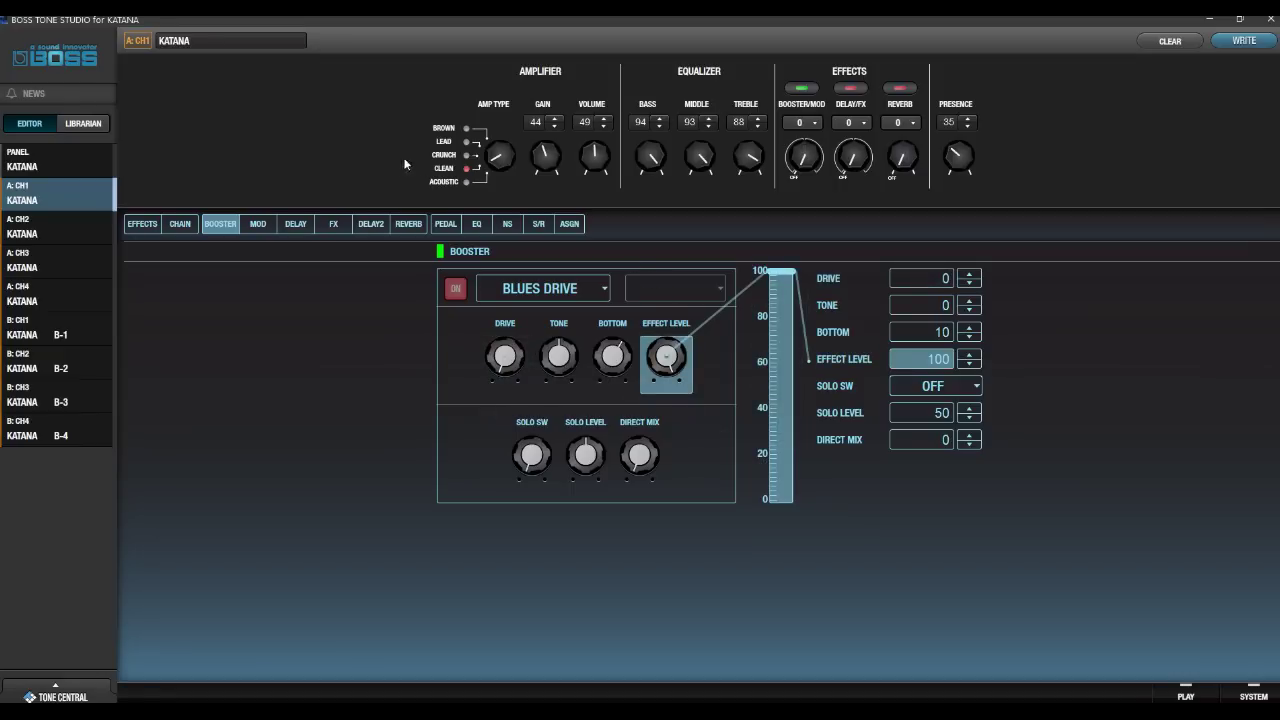
{"action": "left_click", "coordinate": [148, 226]}
{"action": "left_click", "coordinate": [221, 224]}
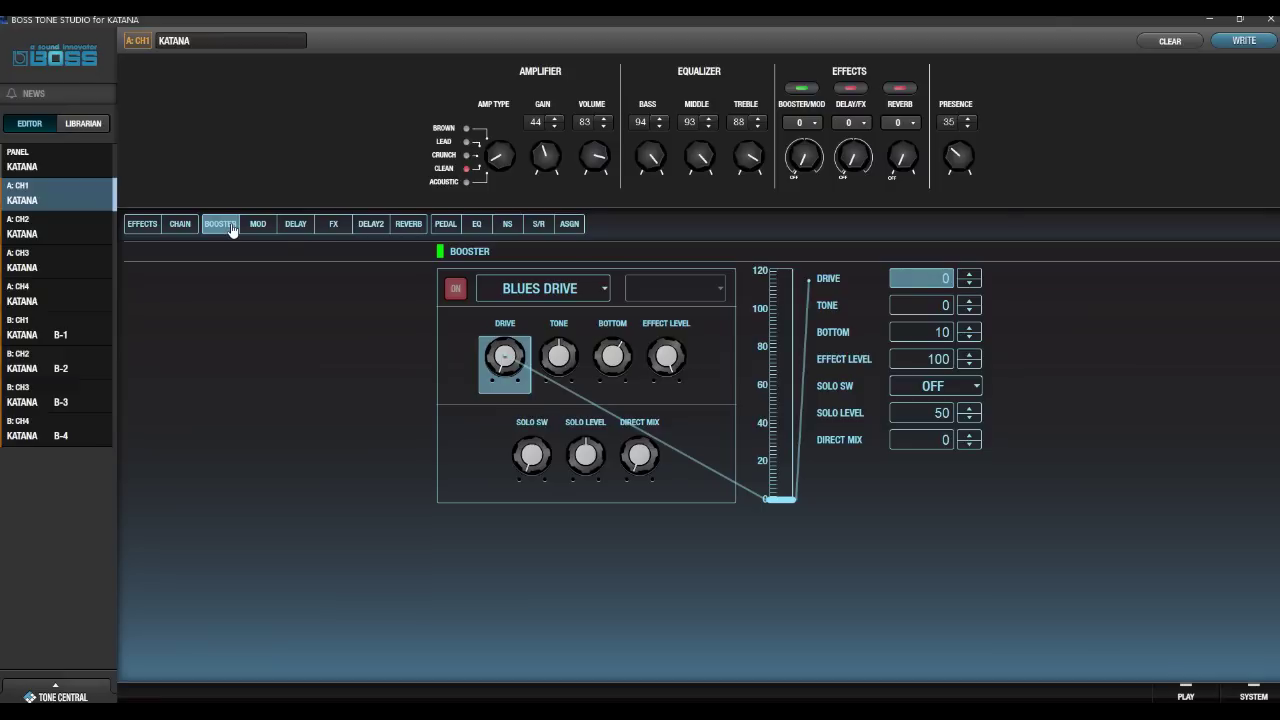
Set the analog delay's effect level to 28.
{"action": "left_click", "coordinate": [297, 226]}
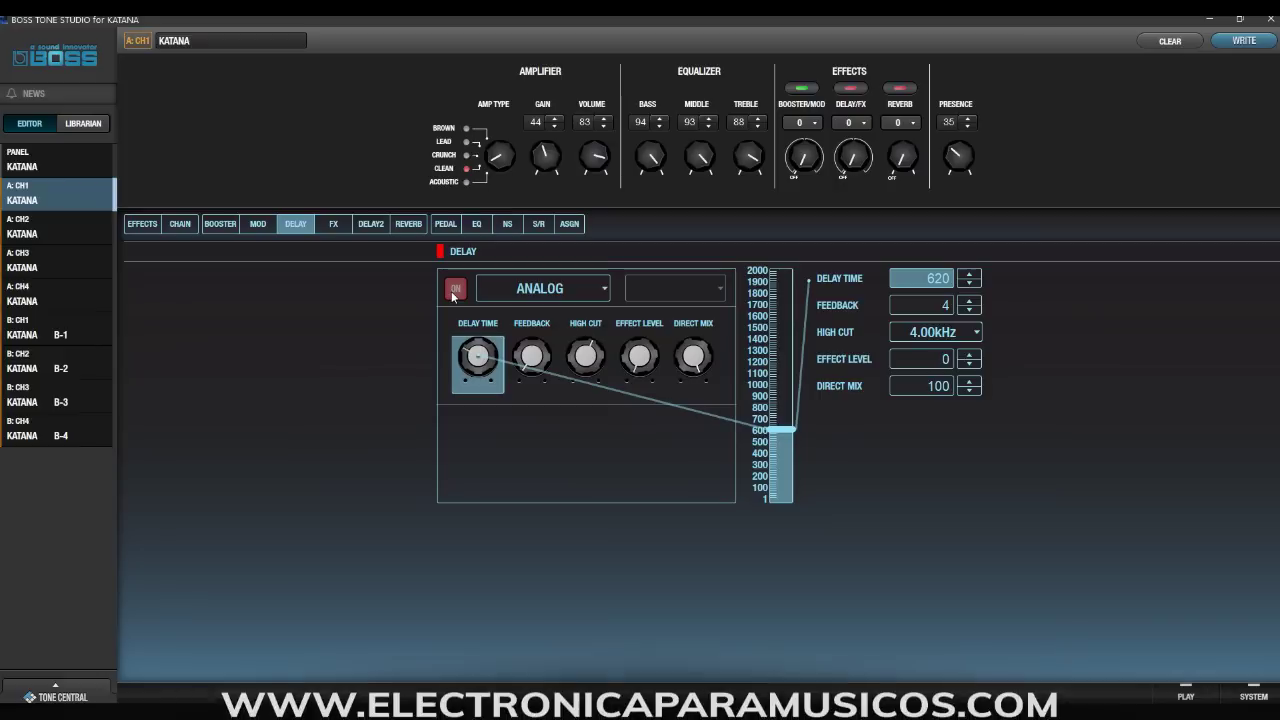
{"action": "left_click_drag", "start_coordinate": [623, 360], "coordinate": [632, 347]}
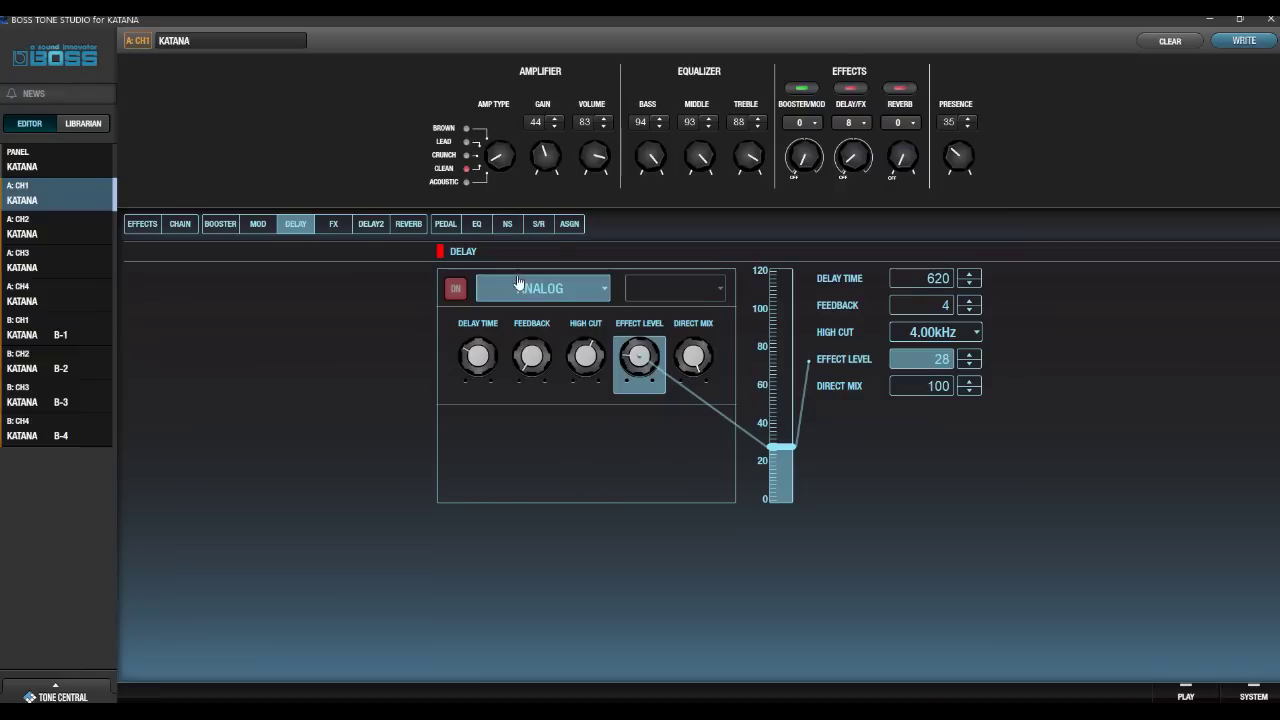
Browse the effect types available for the FX block, keeping T.WAH selected.
{"action": "left_click", "coordinate": [335, 223]}
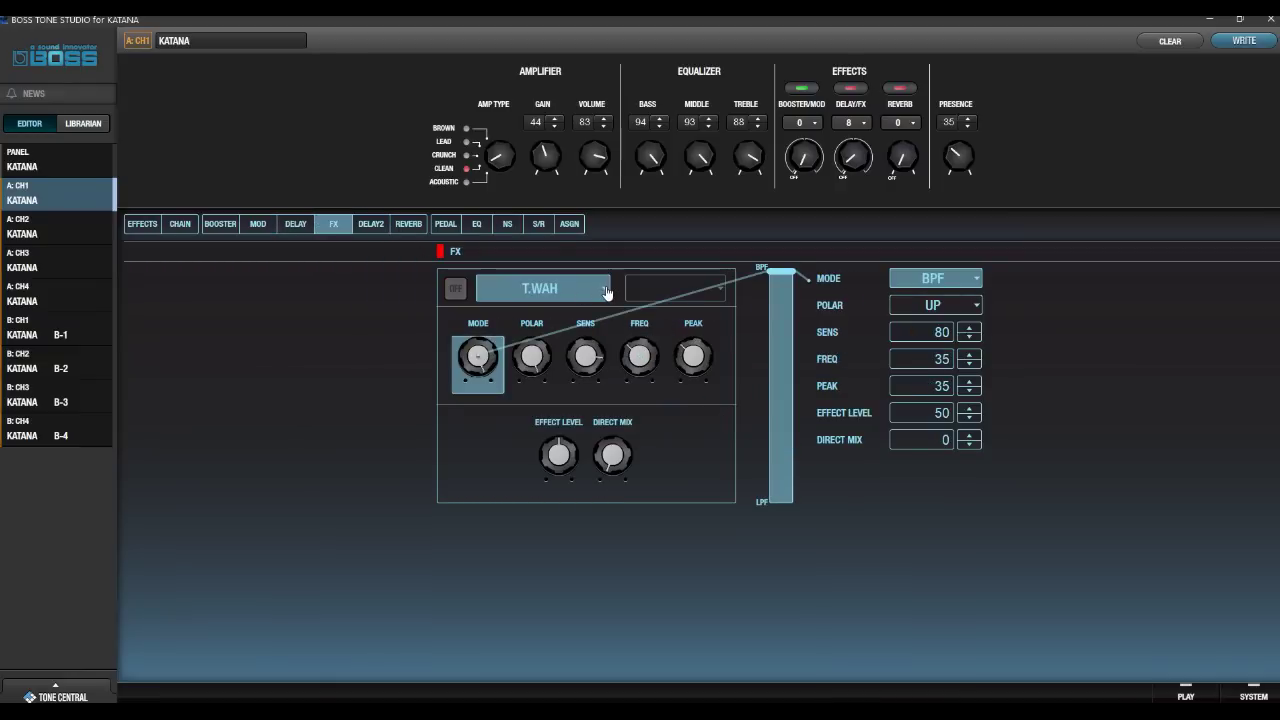
{"action": "left_click", "coordinate": [584, 291]}
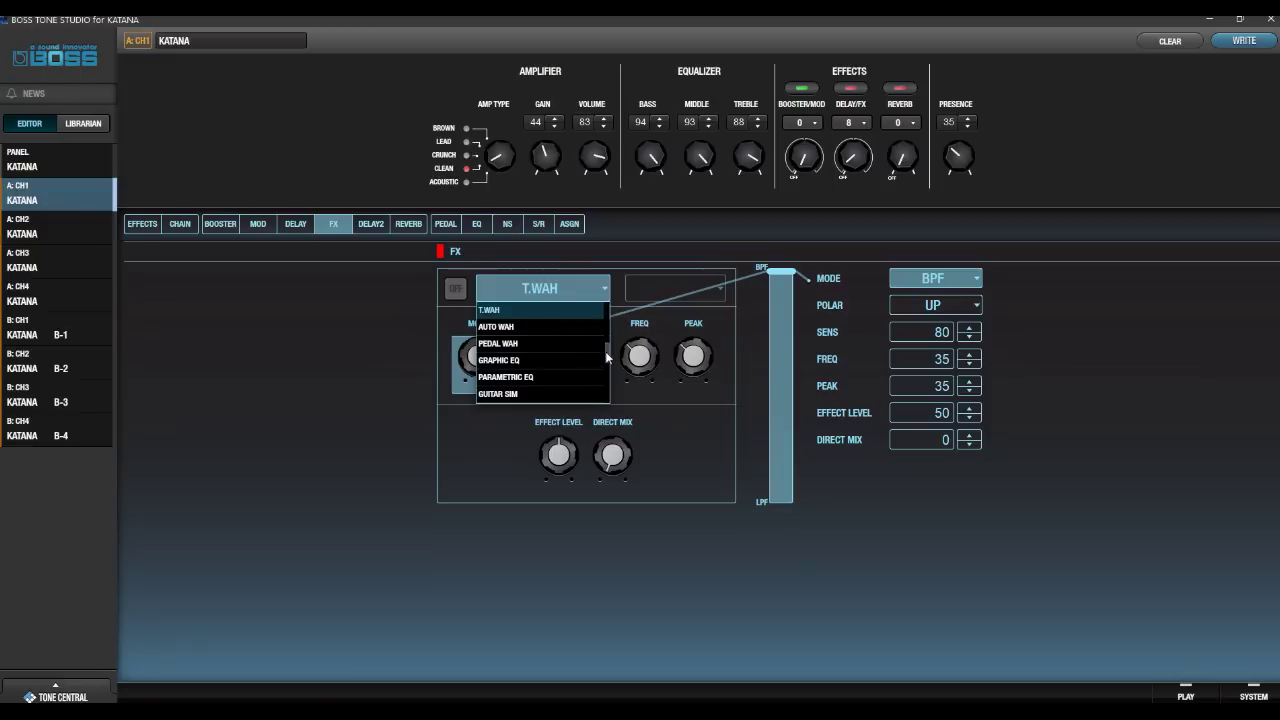
{"action": "scroll", "coordinate": [603, 325], "scroll_direction": "down", "scroll_amount": 5}
{"action": "left_click_drag", "start_coordinate": [603, 316], "coordinate": [605, 390]}
{"action": "left_click", "coordinate": [603, 252]}
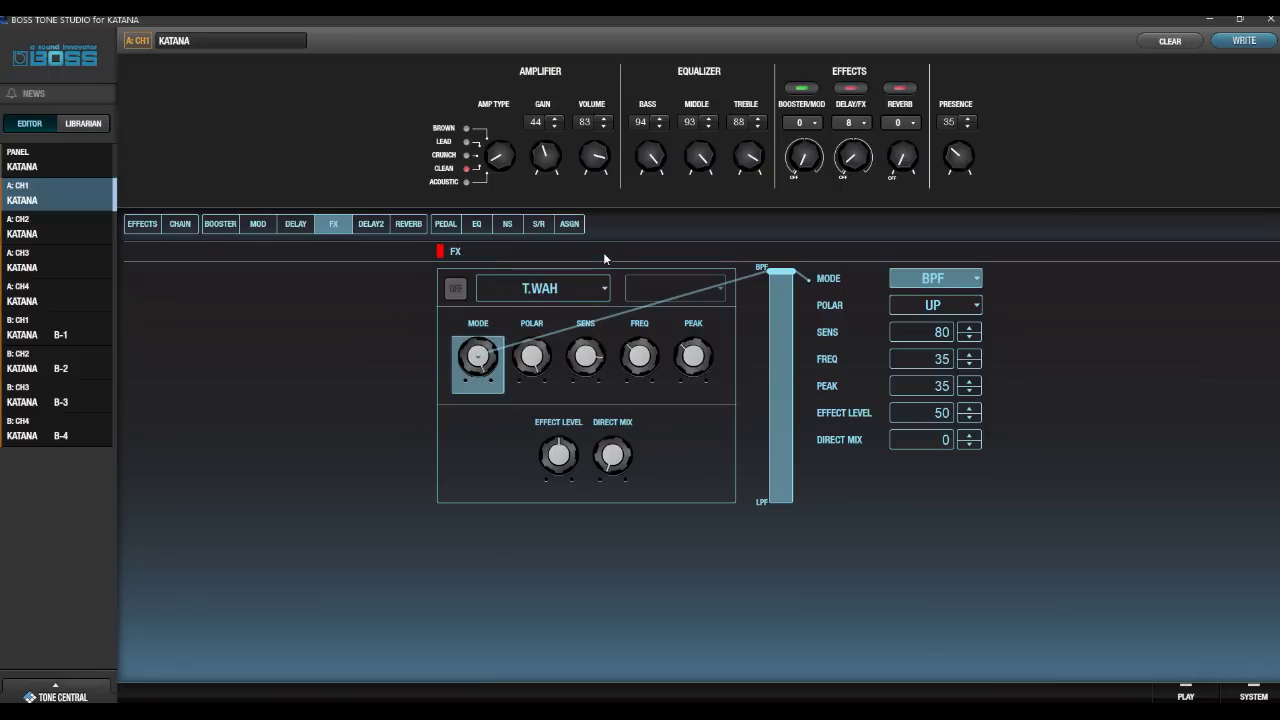